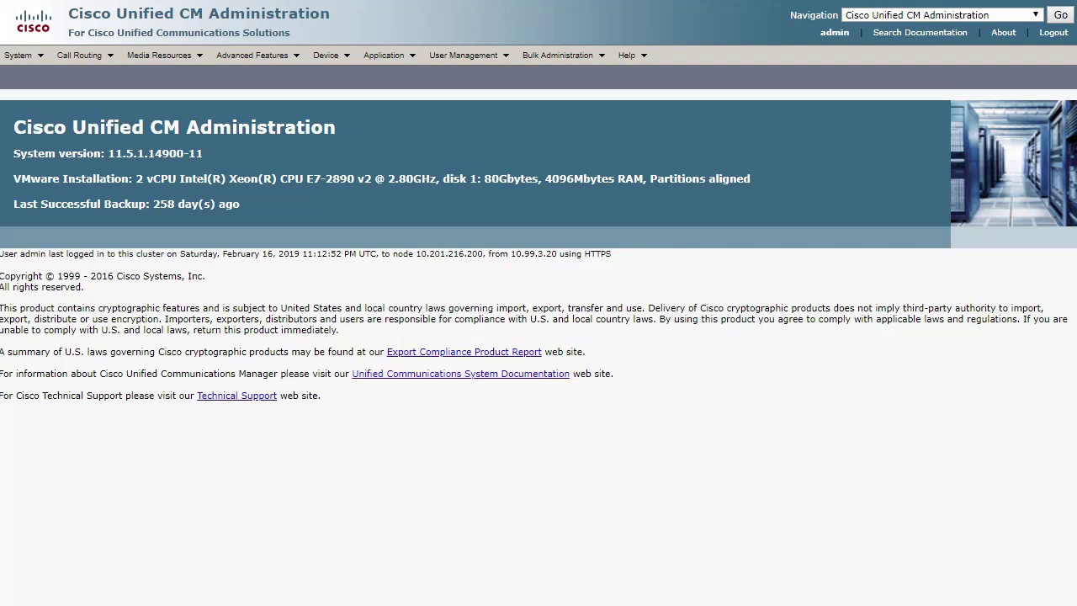
# Step: Switch to Cisco Unified Serviceability and open its trace configuration page
pyautogui.click(980, 17)
pyautogui.click(971, 66)
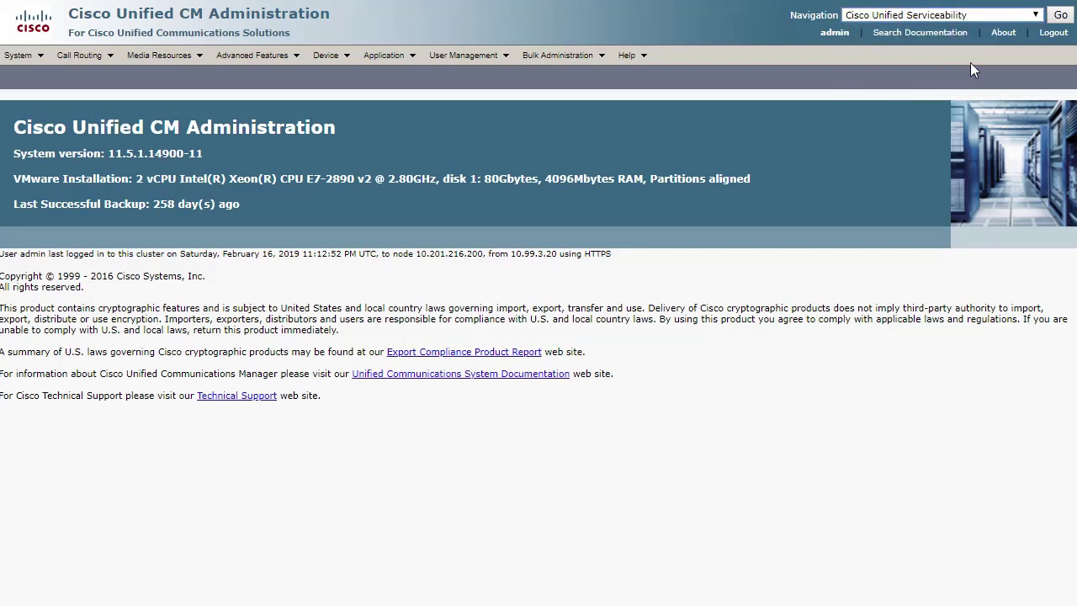
pyautogui.click(1059, 16)
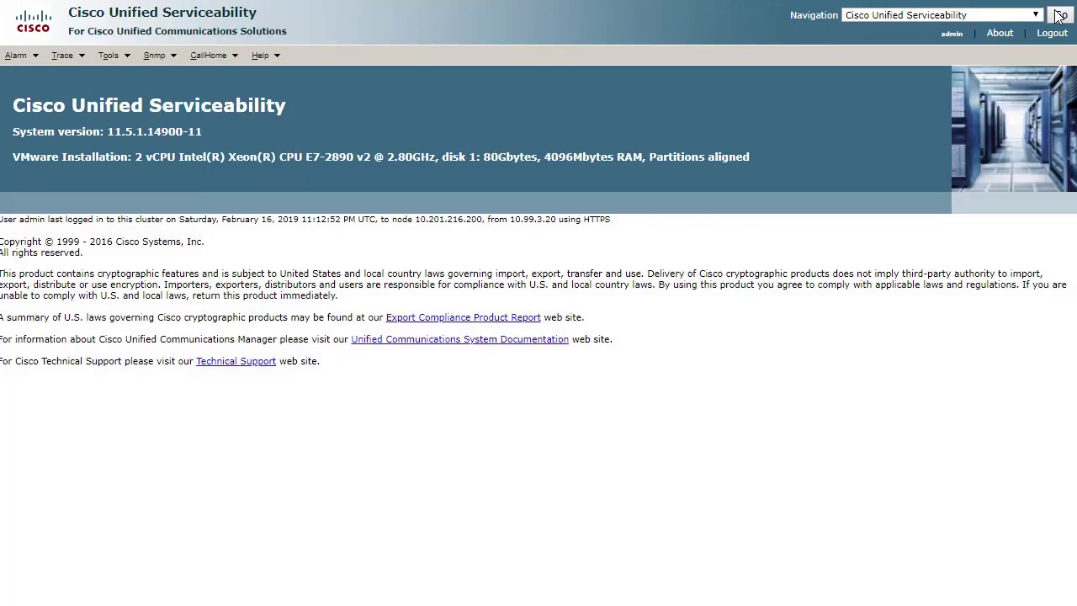
pyautogui.moveTo(63, 56)
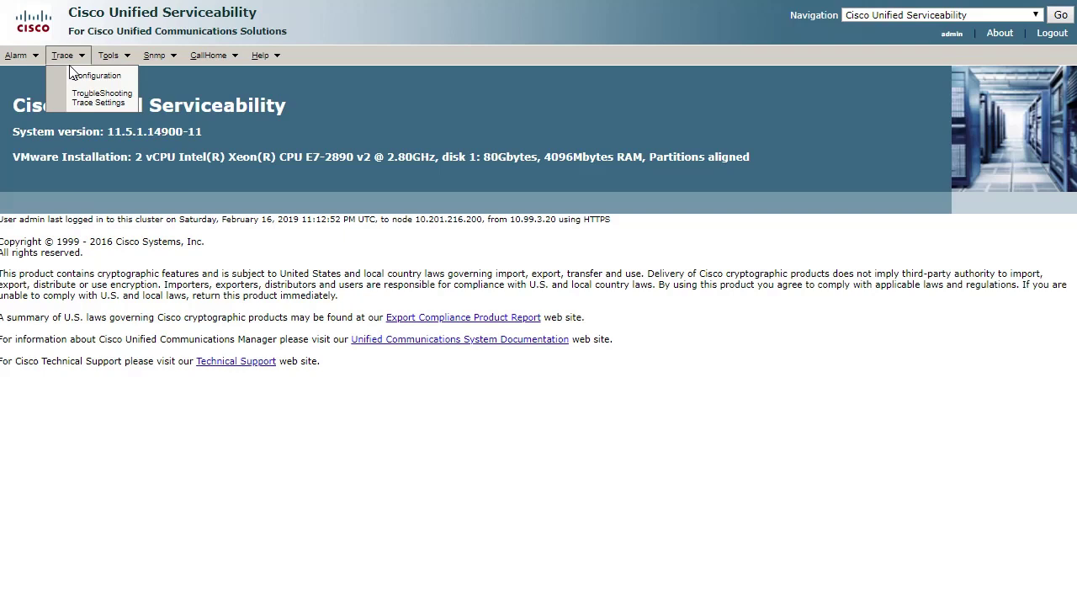
pyautogui.click(72, 75)
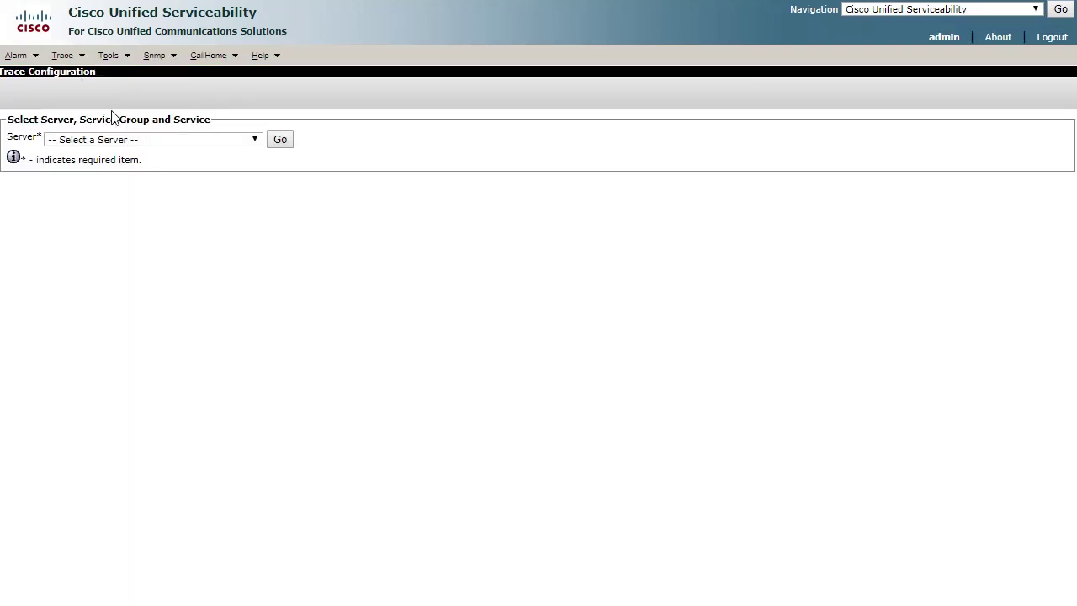
# Step: Load the trace settings of the Cisco CallManager service from CM Services on the btcucm.jedidad.com Voice/Video server
pyautogui.click(120, 140)
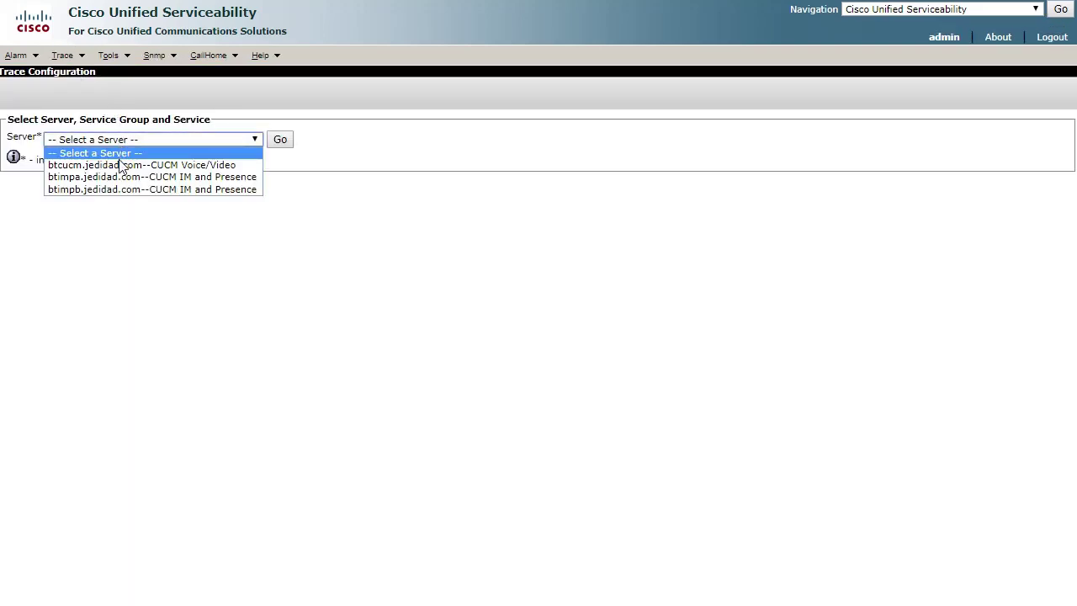
pyautogui.click(123, 164)
pyautogui.click(278, 140)
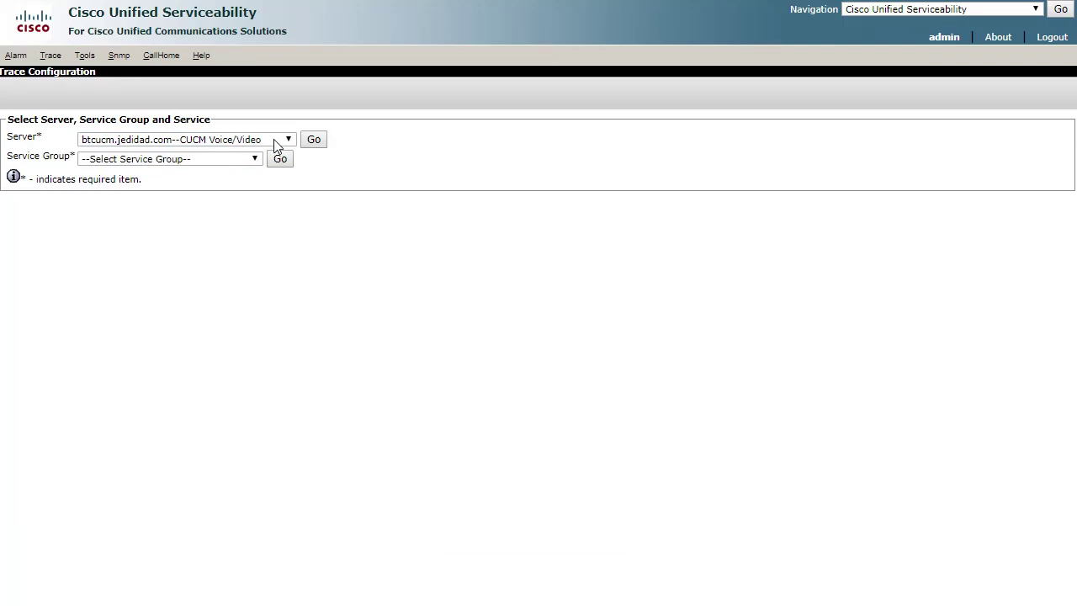
pyautogui.click(185, 164)
pyautogui.click(180, 183)
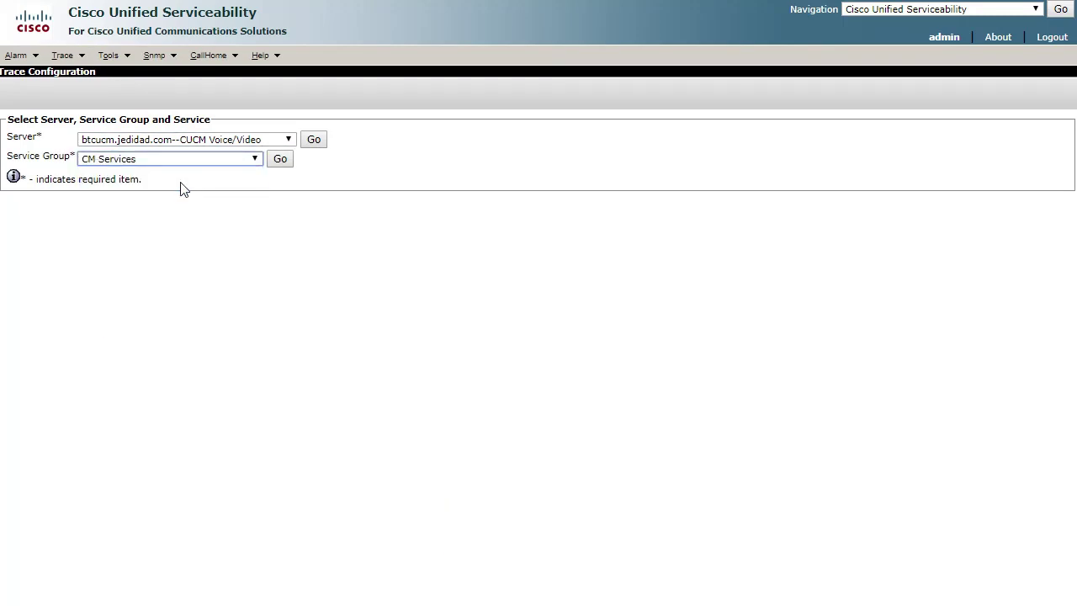
pyautogui.click(279, 160)
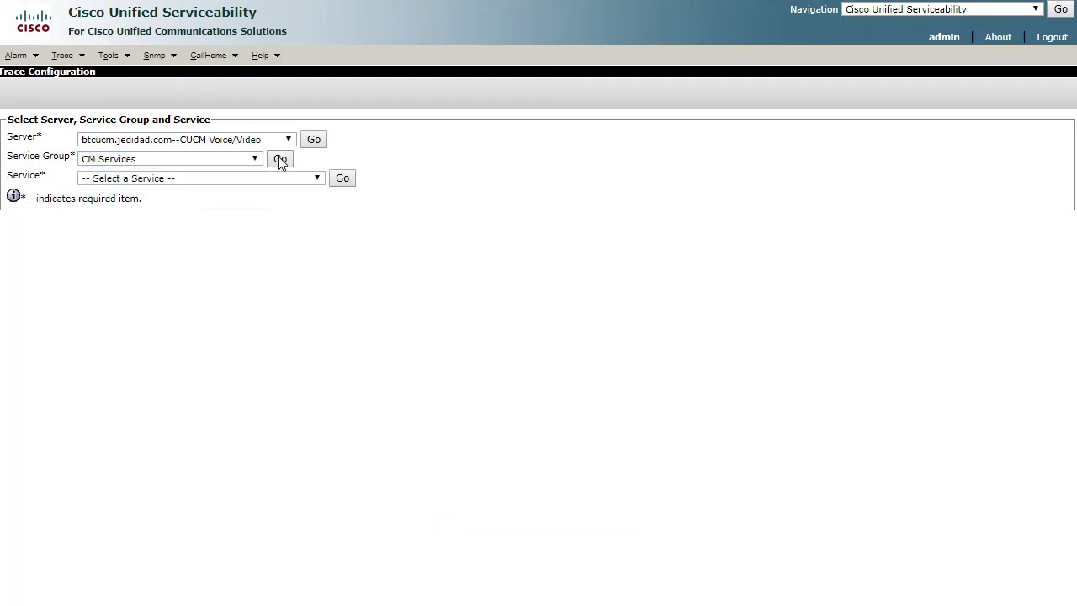
pyautogui.click(177, 178)
pyautogui.click(174, 216)
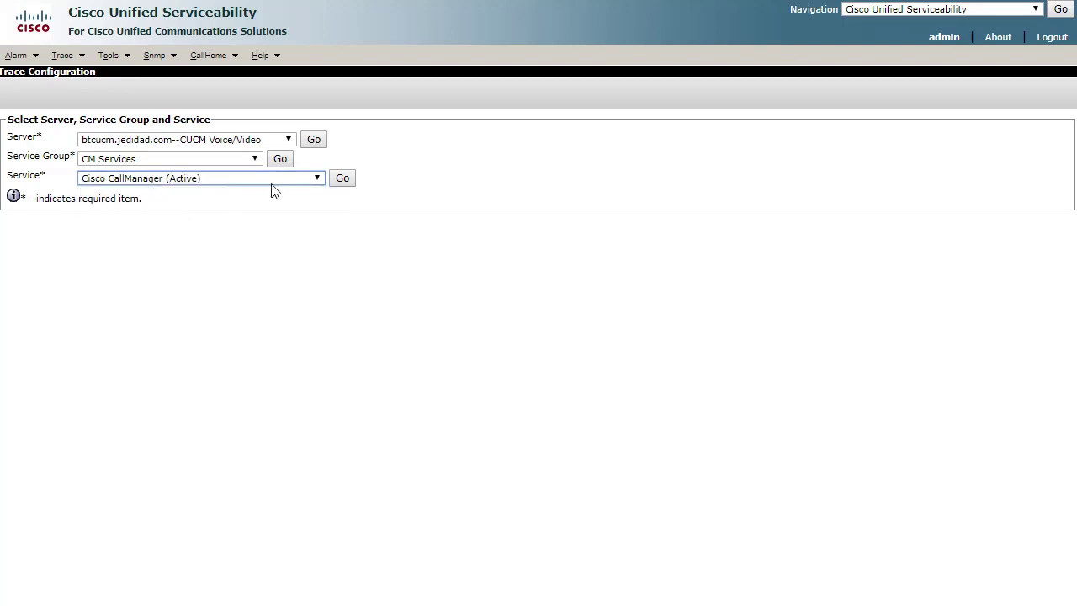
pyautogui.click(341, 178)
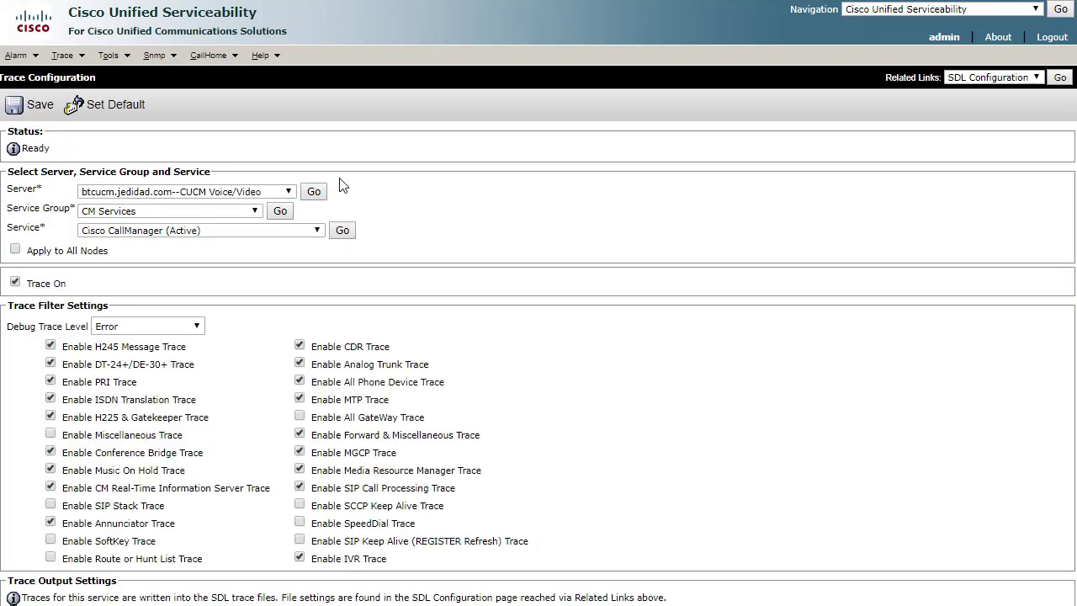
# Step: Set the CallManager debug trace level to Detailed, enable SIP Stack and SIP Keep Alive (REGISTER Refresh) traces, and save for all nodes
pyautogui.click(126, 327)
pyautogui.click(131, 402)
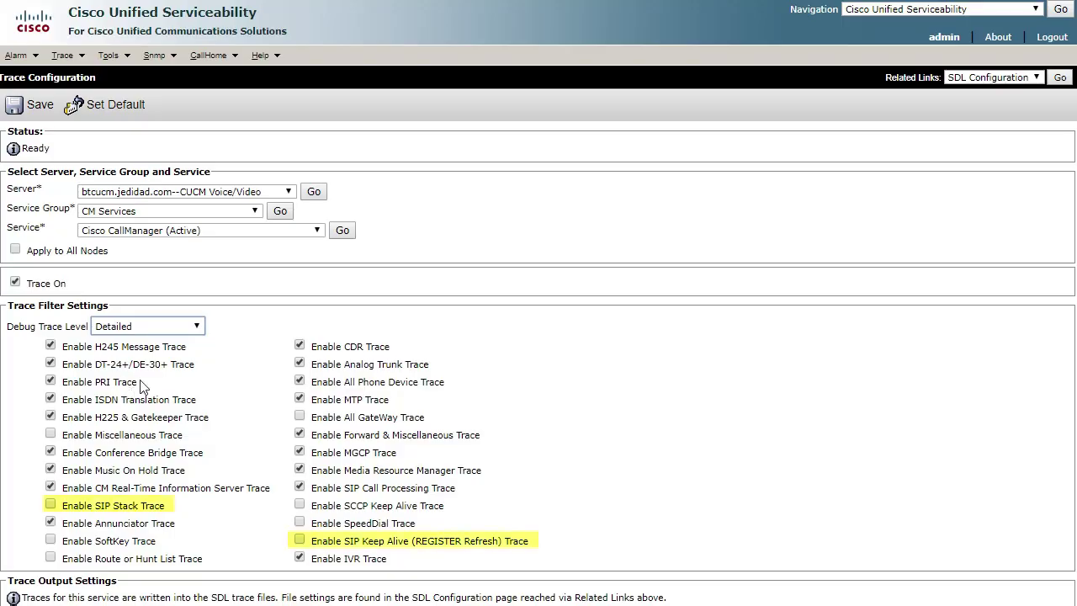
pyautogui.click(50, 504)
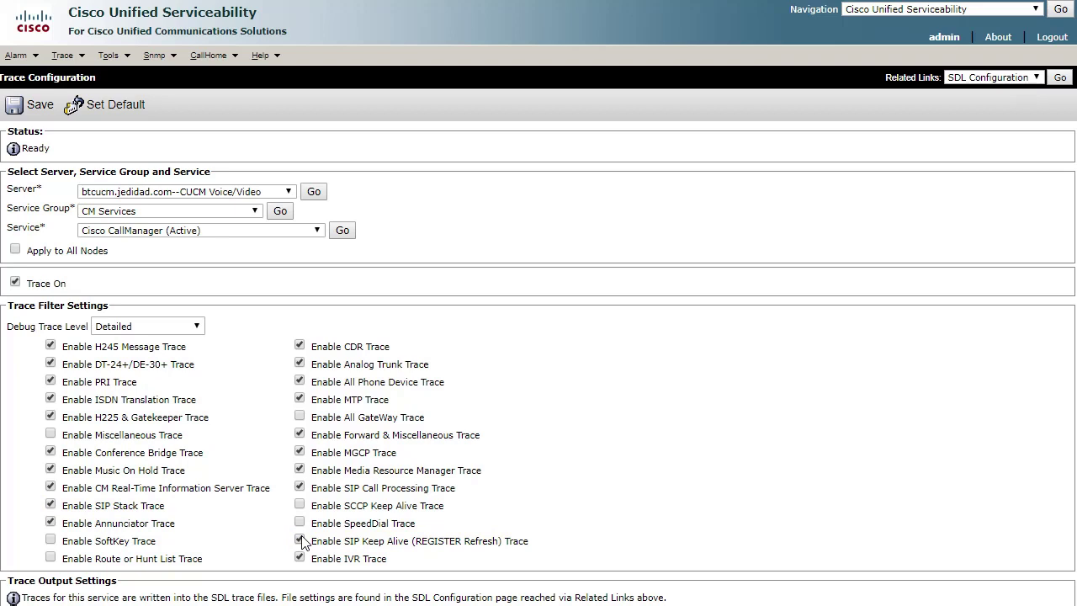
pyautogui.click(15, 250)
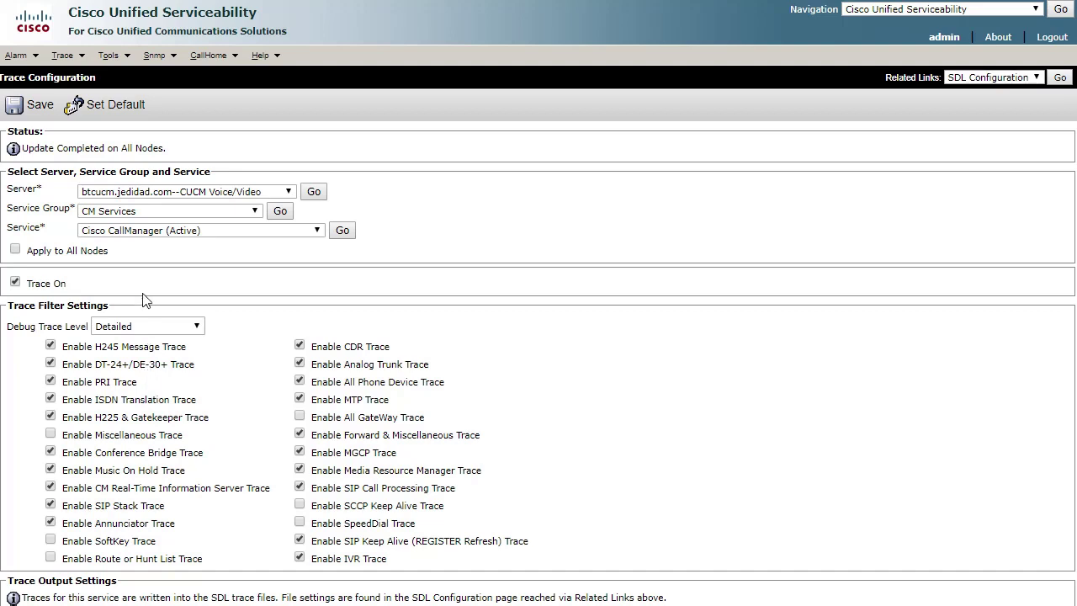
# Step: Load the Cisco CTIManager service's trace settings and save them for all nodes
pyautogui.click(140, 238)
pyautogui.click(139, 250)
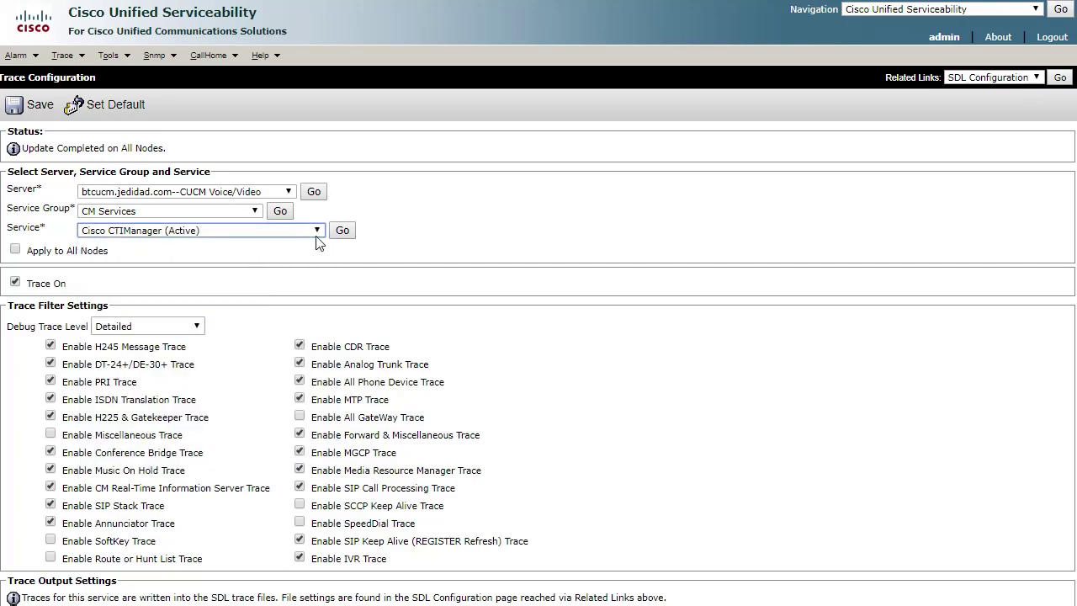
pyautogui.click(343, 235)
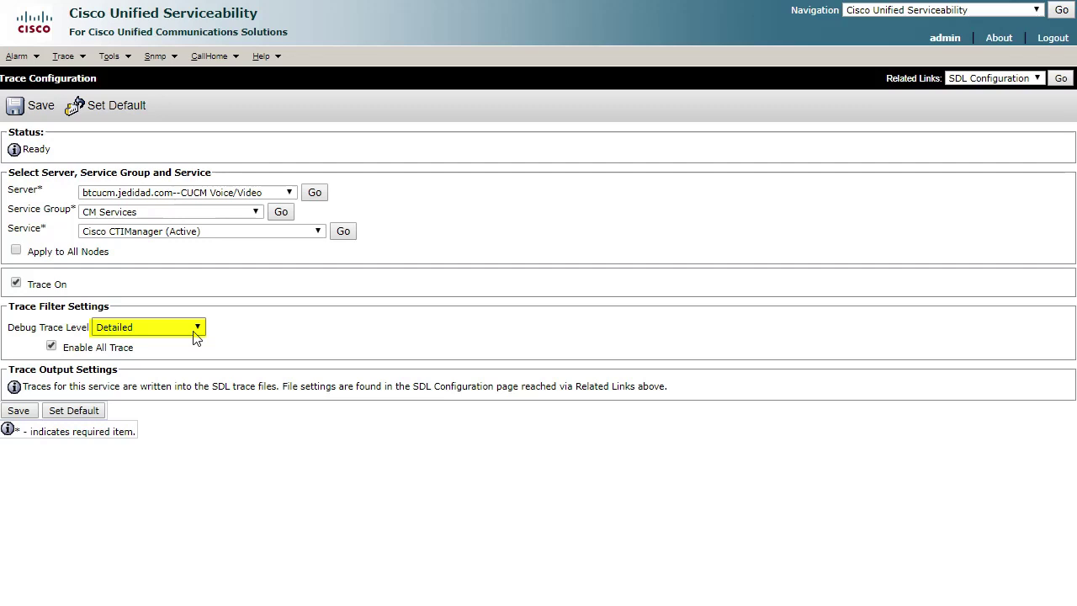
pyautogui.click(15, 252)
pyautogui.click(20, 412)
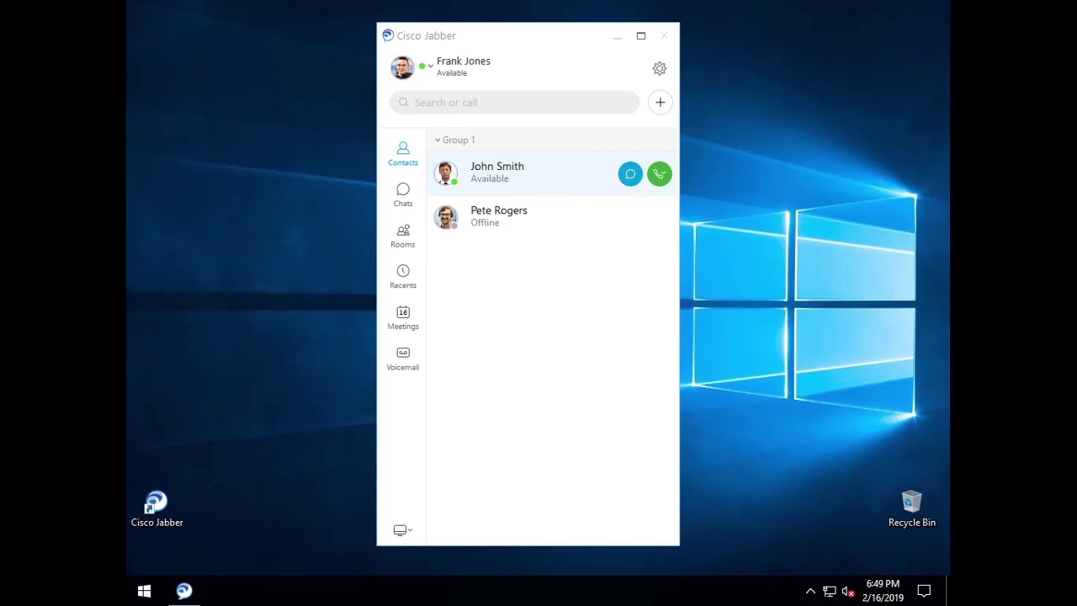
# Step: Exit and relaunch Cisco Jabber, checking the system clock for the exact registration time
pyautogui.click(660, 70)
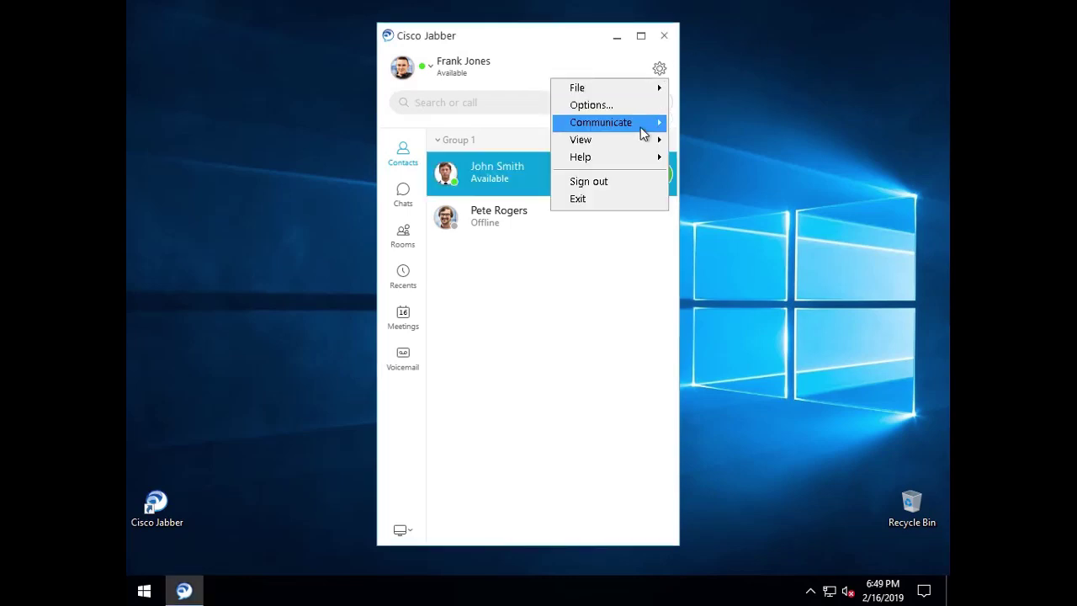
pyautogui.click(632, 210)
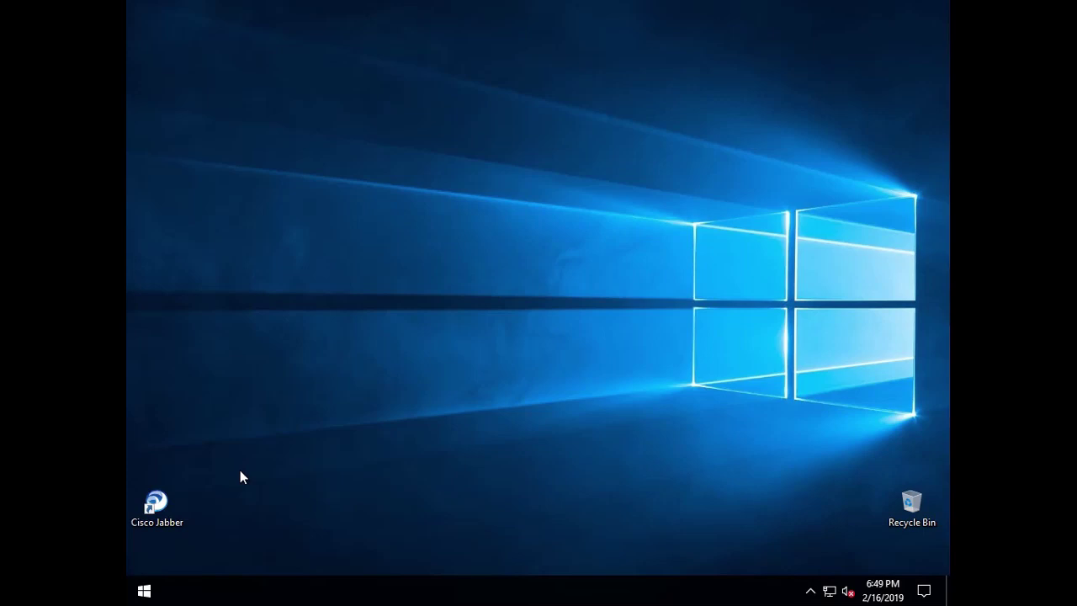
pyautogui.doubleClick(156, 505)
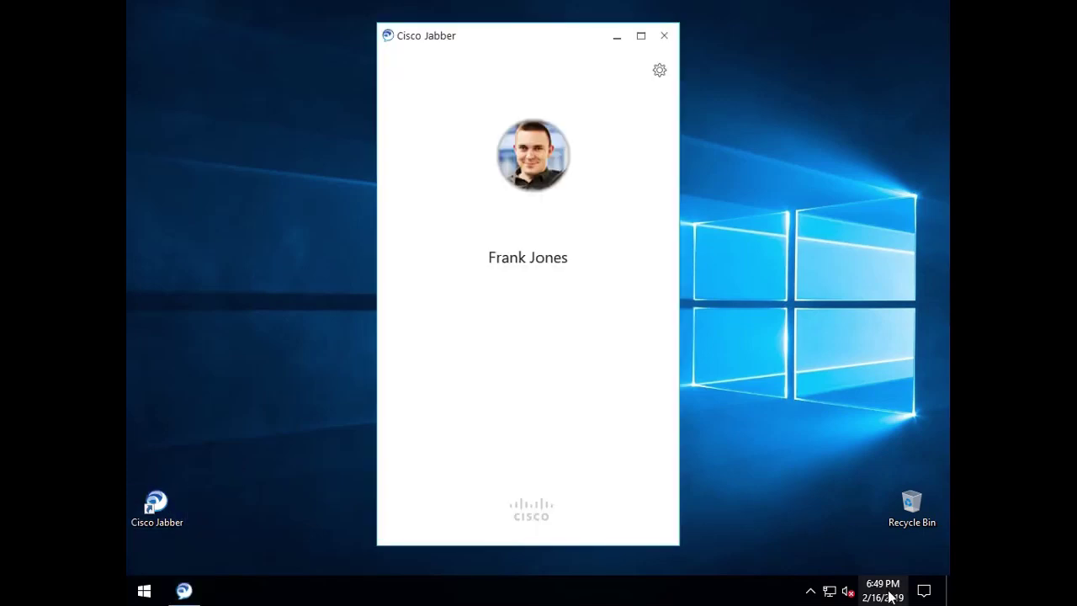
pyautogui.click(890, 595)
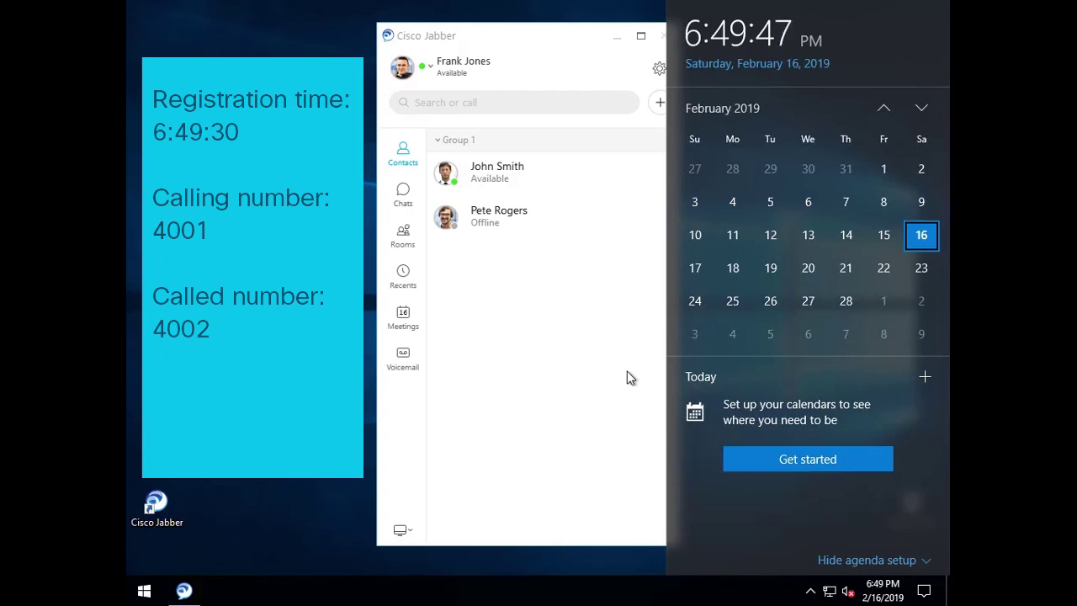
pyautogui.click(618, 407)
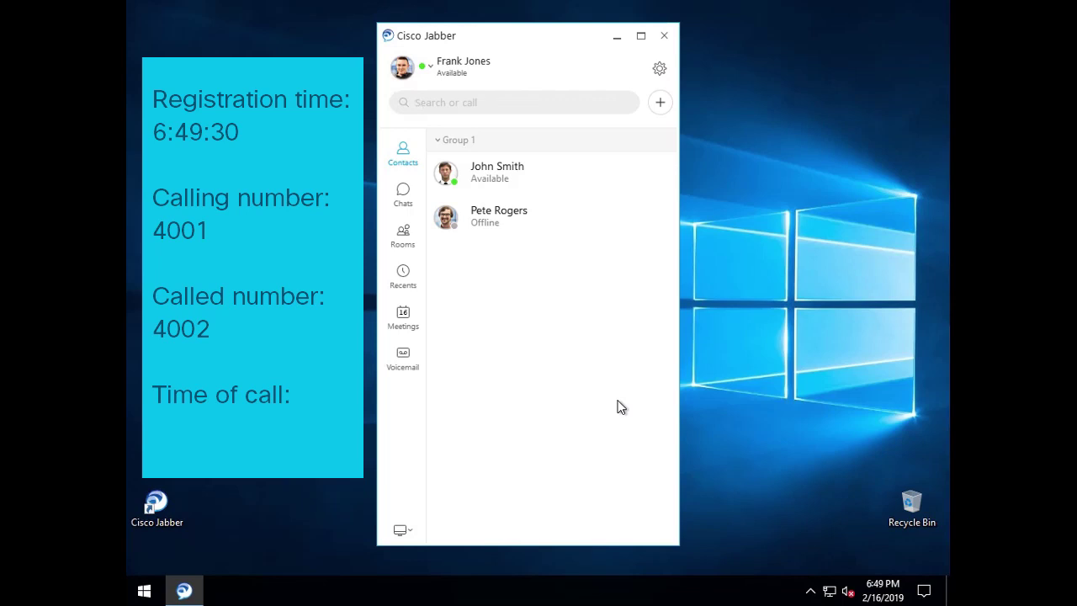
# Step: Check the exact time on the system clock, place a test call to the available contact's work extension, and end the call
pyautogui.click(896, 589)
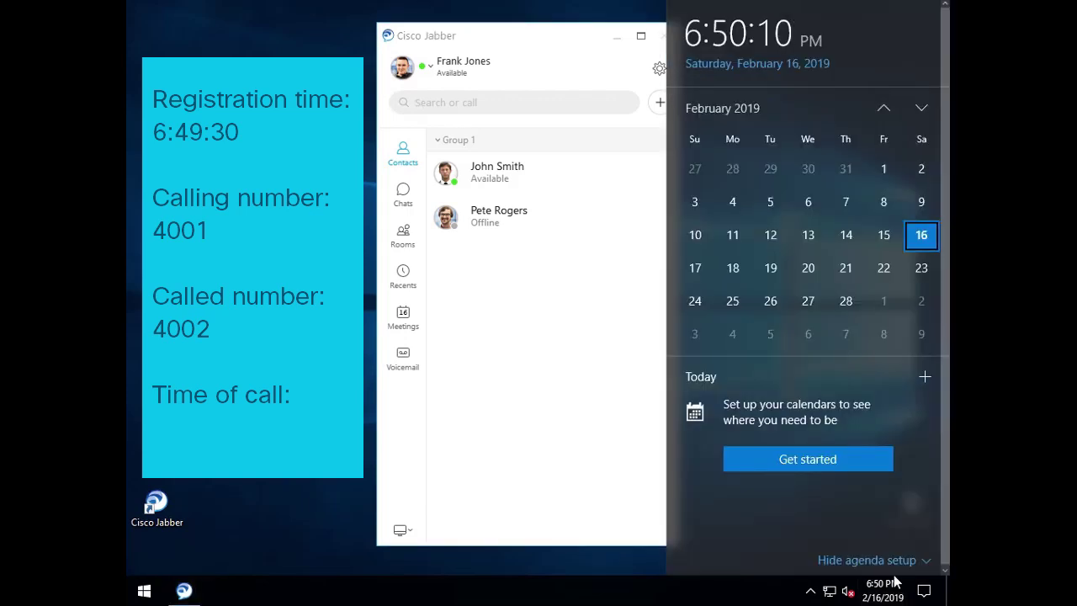
pyautogui.click(592, 318)
pyautogui.click(659, 173)
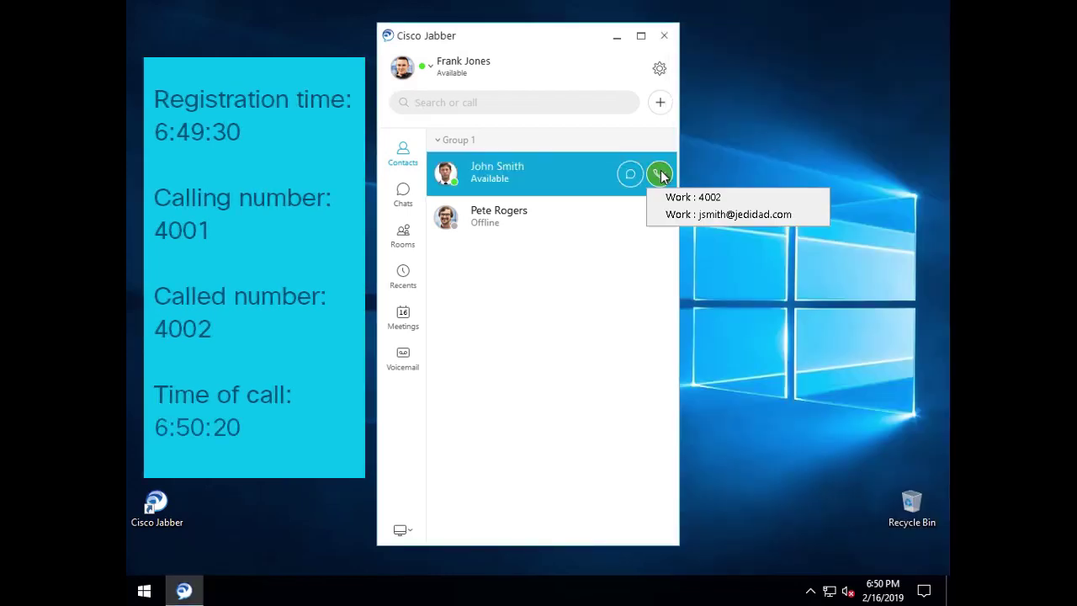
pyautogui.click(682, 196)
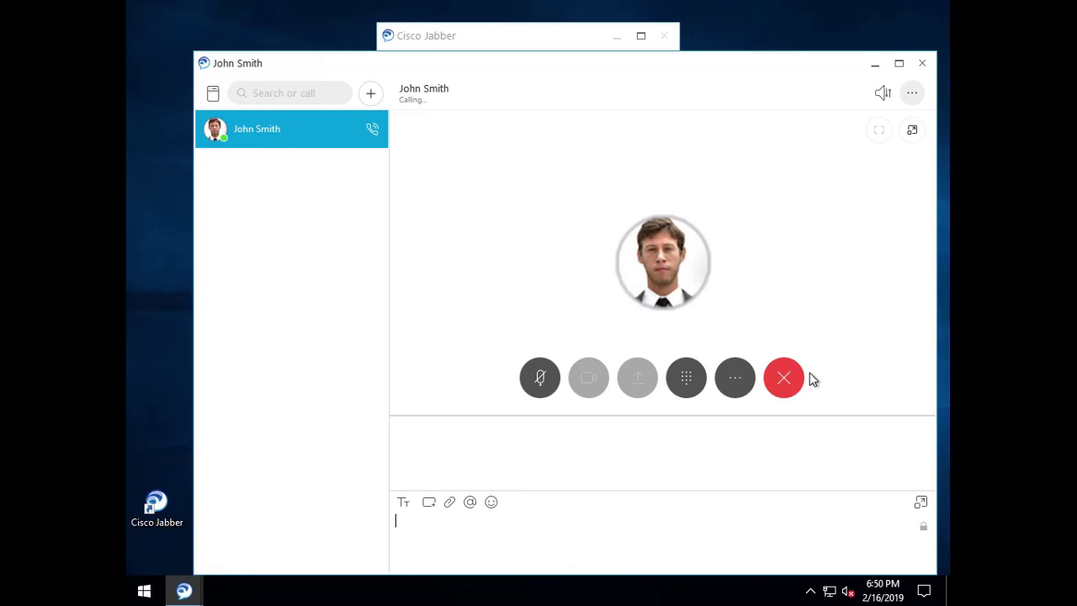
pyautogui.click(780, 395)
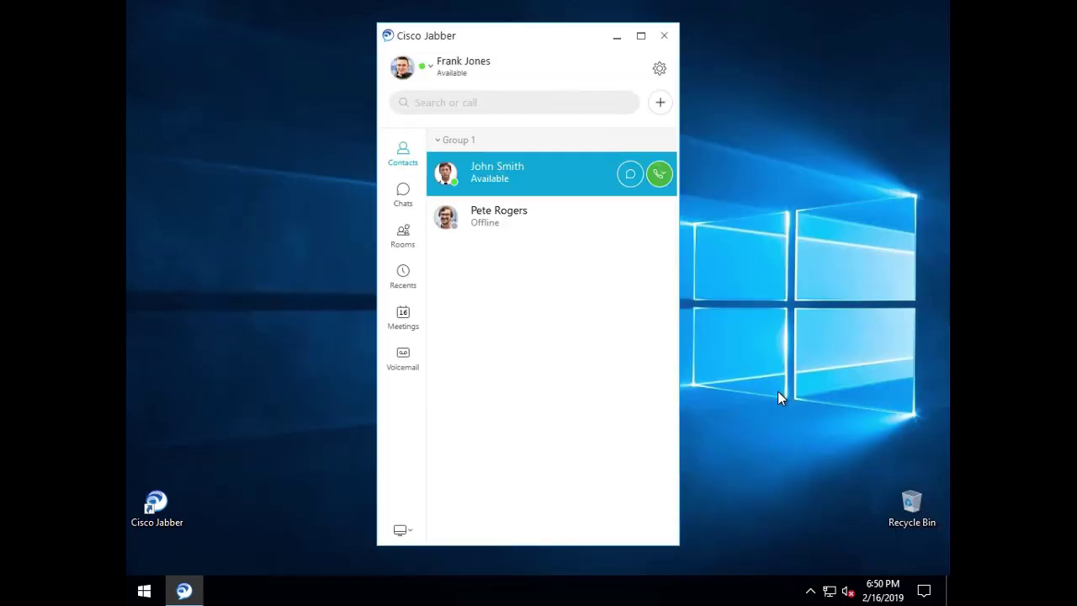
# Step: Start a Jabber problem report for the Audio / Video calls area with the summary "Phone Issues"
pyautogui.click(659, 68)
pyautogui.moveTo(581, 156)
pyautogui.click(710, 160)
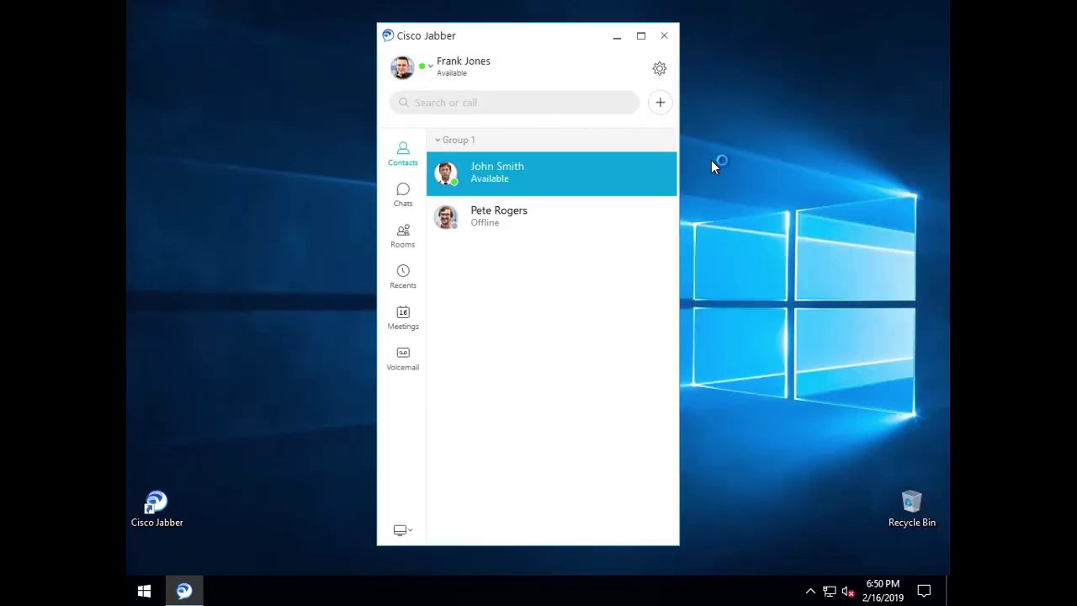
pyautogui.click(543, 149)
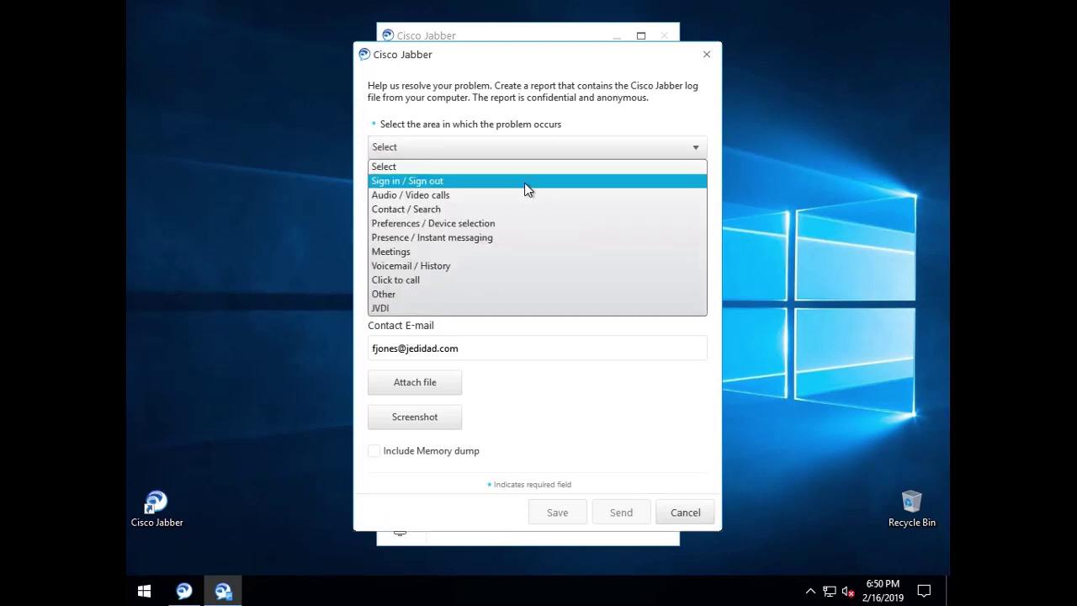
pyautogui.click(525, 194)
pyautogui.click(463, 204)
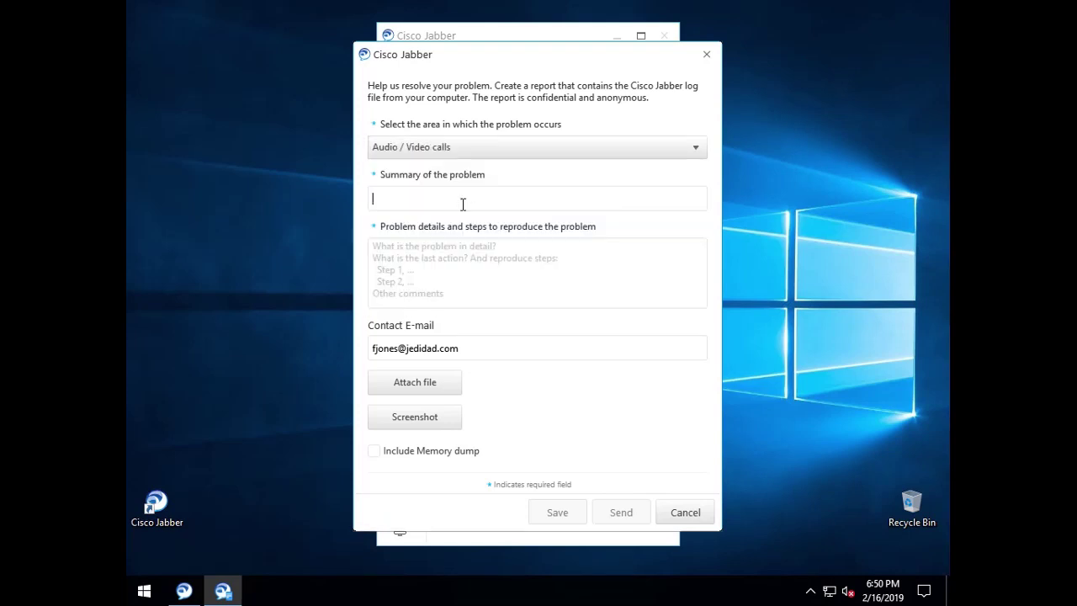
pyautogui.write('Phone Issues')
pyautogui.press('Tab')
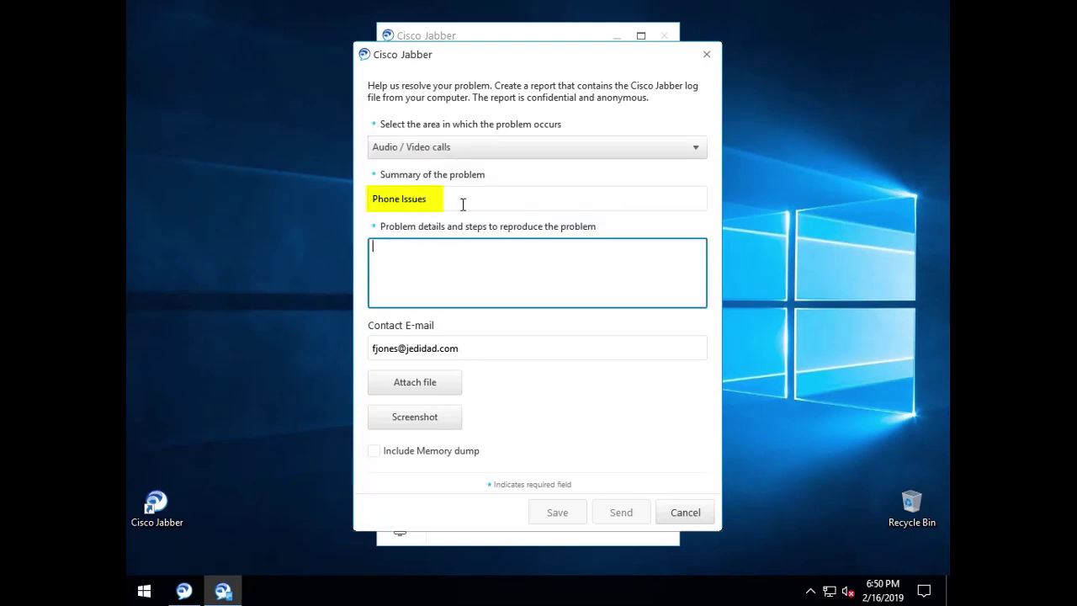
# Step: Enter "Registration at 6:49:30" and "Call at 6:50:15" as the problem details and save the report
pyautogui.write('Registration at')
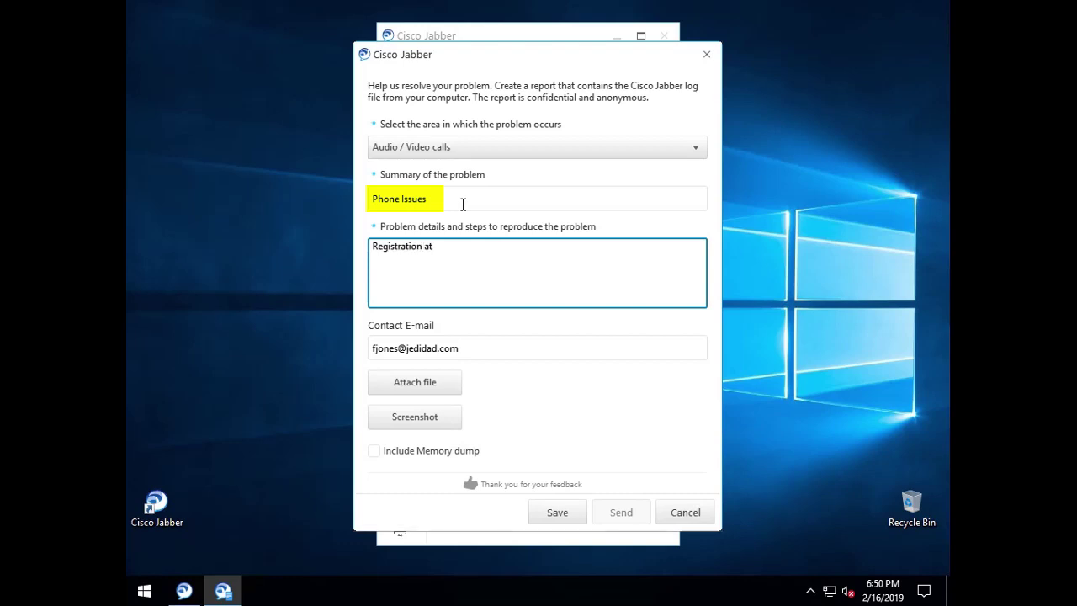
pyautogui.write(' 6:49:30')
pyautogui.press('Return')
pyautogui.write('Call')
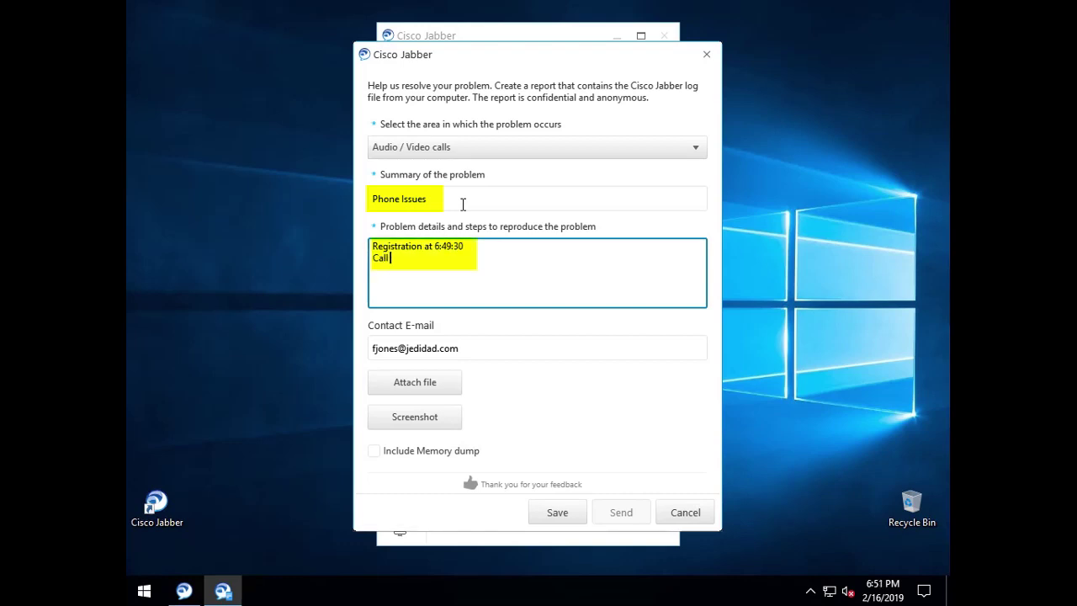
pyautogui.write(' at 6:50:15')
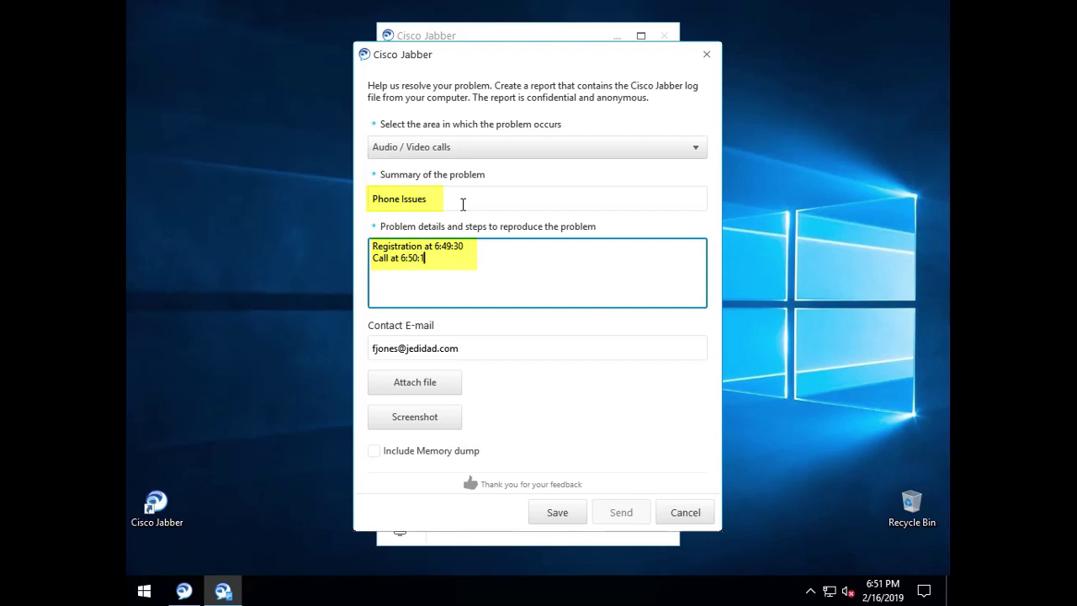
pyautogui.click(556, 512)
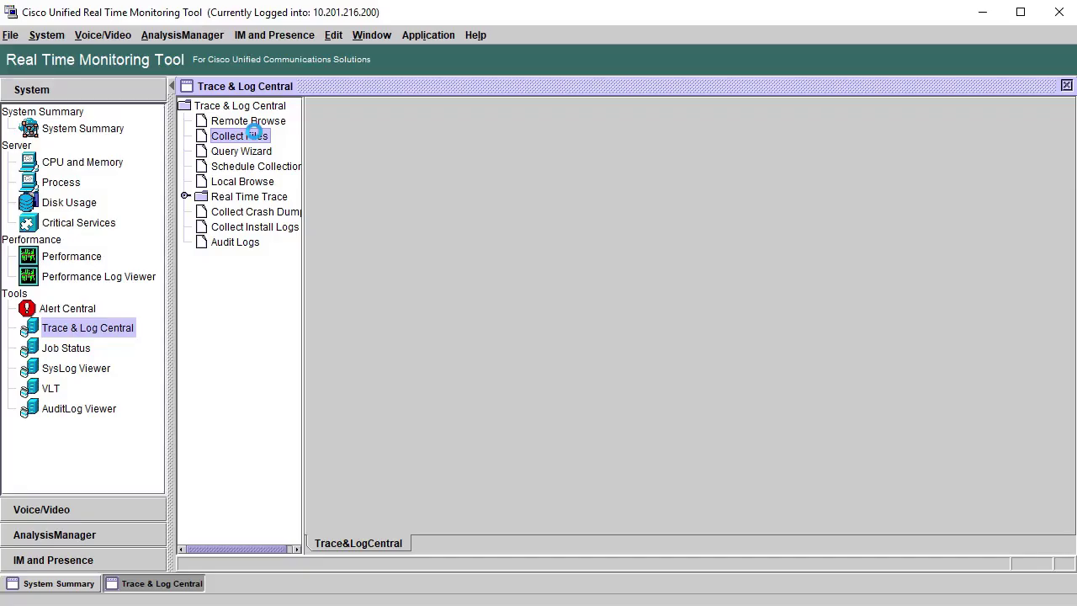
# Step: Start a Collect Files job in Trace & Log Central and include Cisco CallManager and Cisco CTIManager on all servers
pyautogui.doubleClick(254, 136)
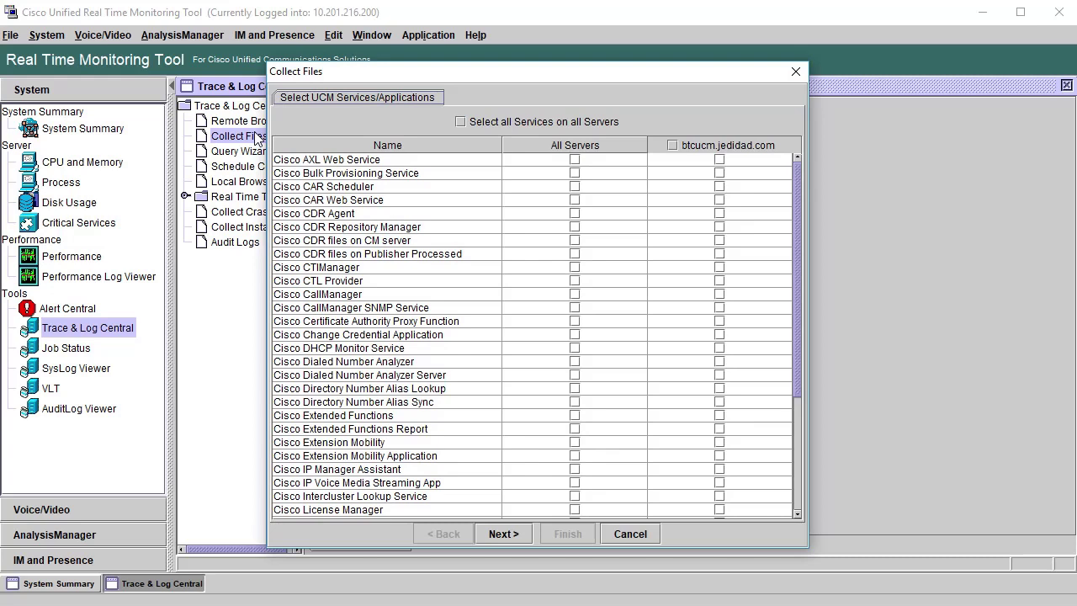
pyautogui.click(574, 295)
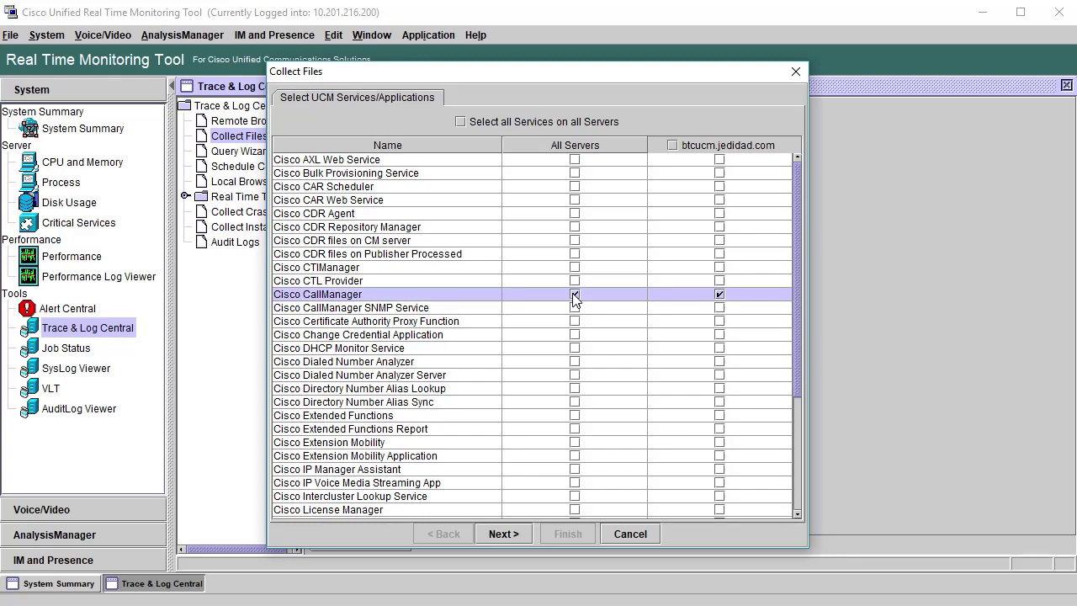
pyautogui.click(575, 267)
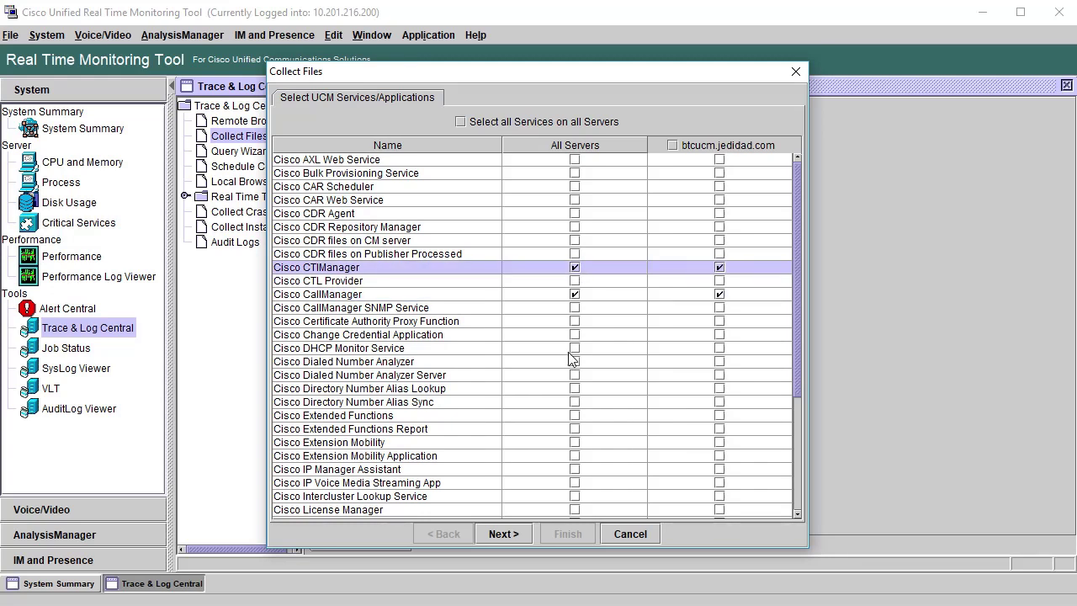
pyautogui.click(503, 534)
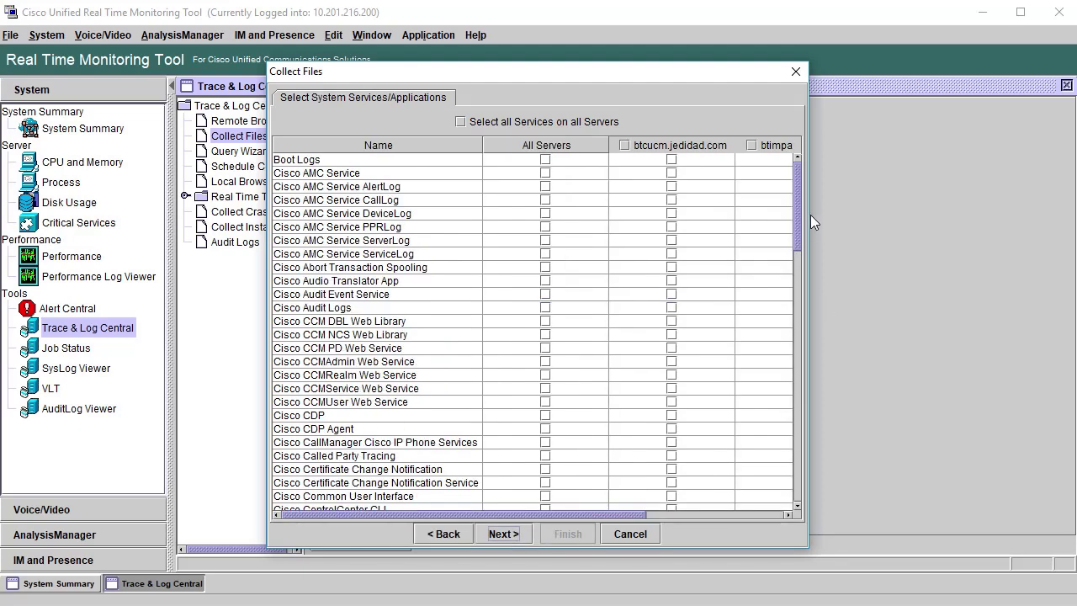
# Step: Include Packet Capture Logs on all servers among the system services and continue to the collection options
pyautogui.moveTo(798, 217); pyautogui.dragTo(813, 493)
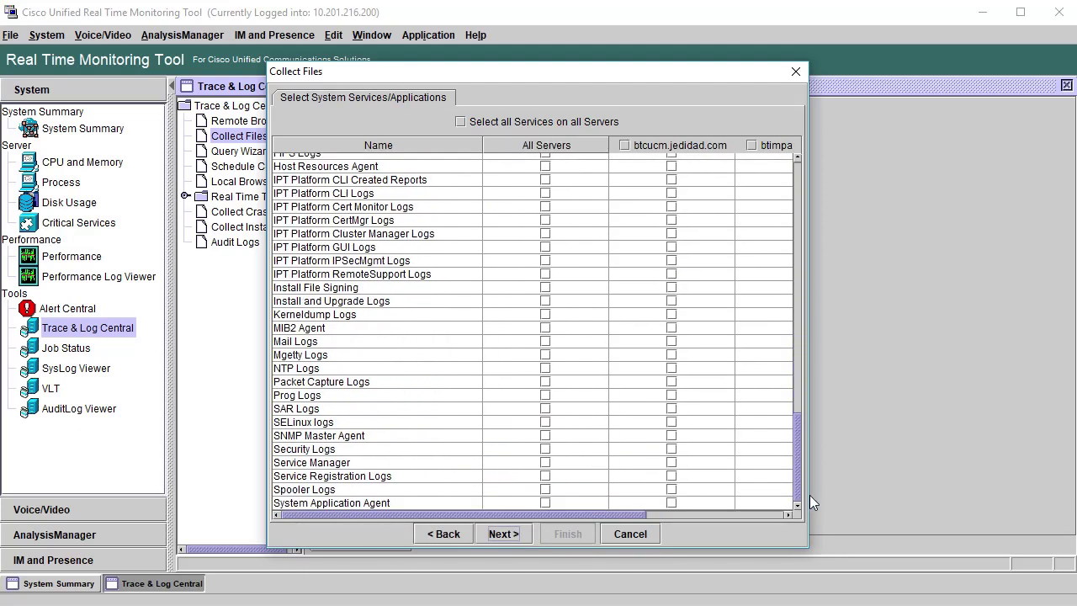
pyautogui.click(547, 383)
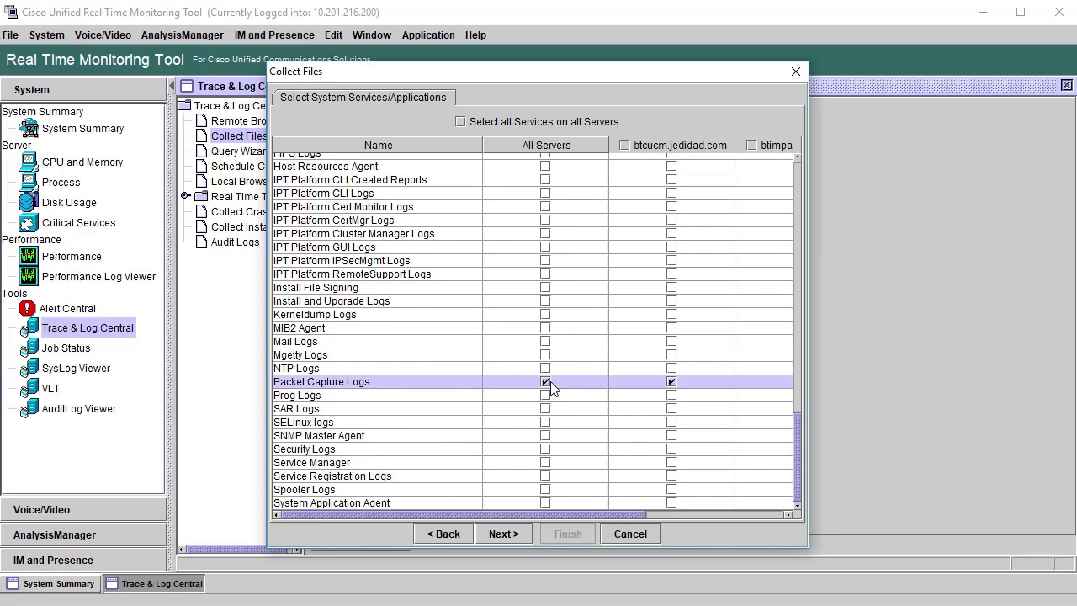
pyautogui.click(504, 534)
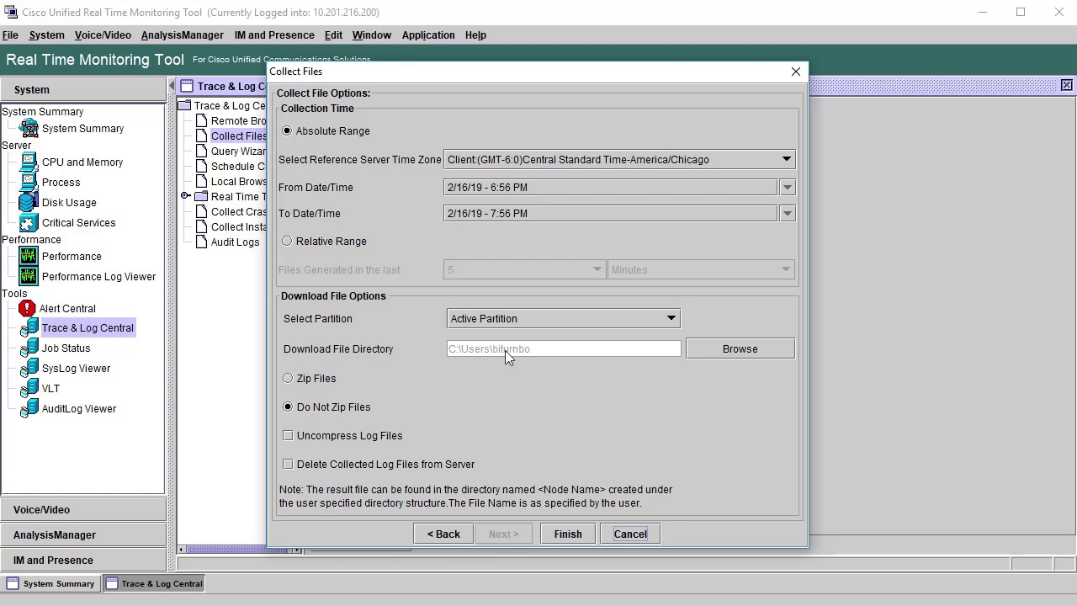
# Step: Set the collection time to a relative range covering files generated in the last 10 minutes
pyautogui.click(339, 242)
pyautogui.click(481, 266)
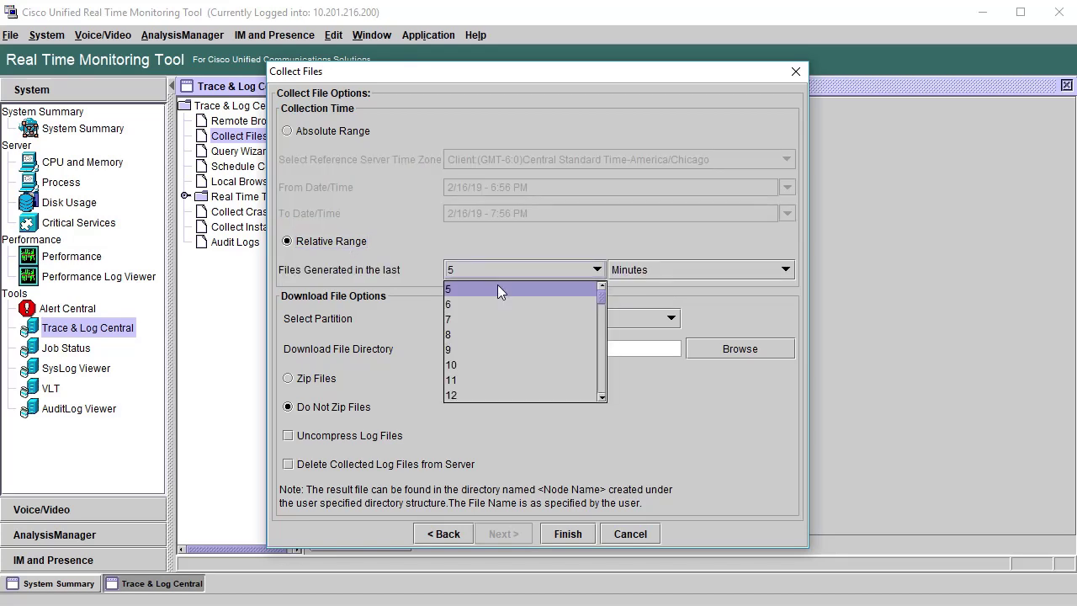
pyautogui.click(537, 367)
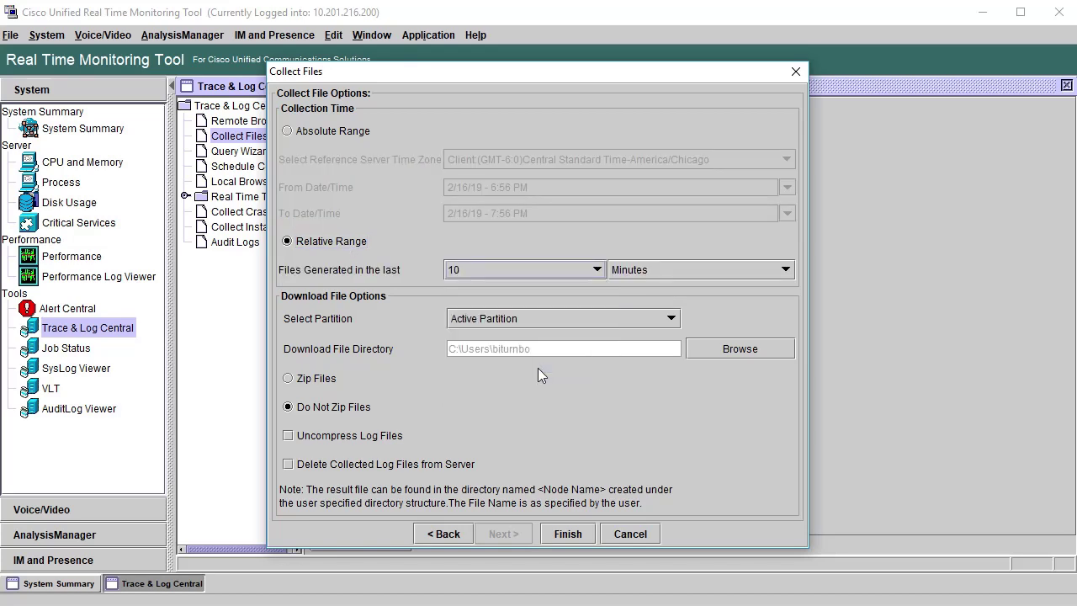